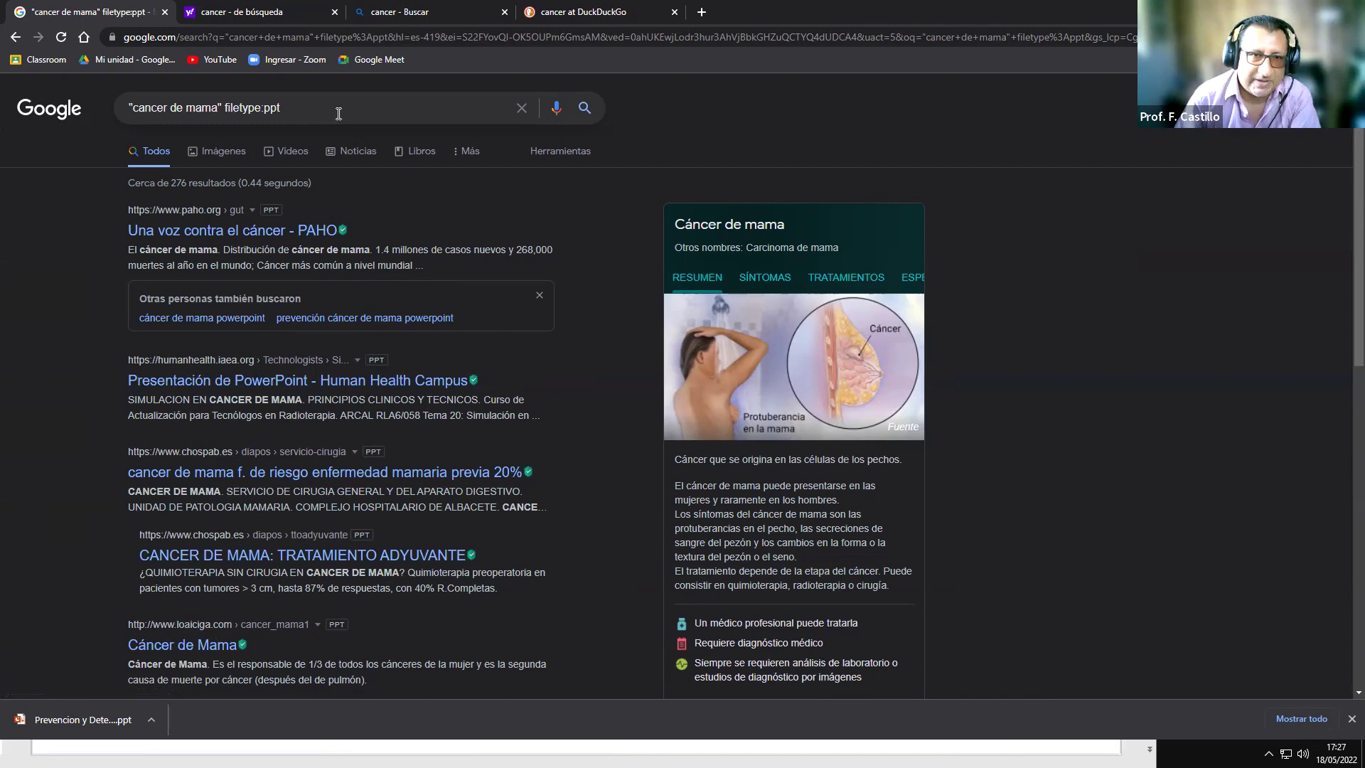
Step: Remove the filetype:ppt filter from the Google query, keeping only the quoted phrase "cancer de mama"
click(339, 114)
key(BackSpace)
key(BackSpace)
key(BackSpace)
key(BackSpace)
key(BackSpace)
key(BackSpace)
key(BackSpace)
key(BackSpace)
key(BackSpace)
key(BackSpace)
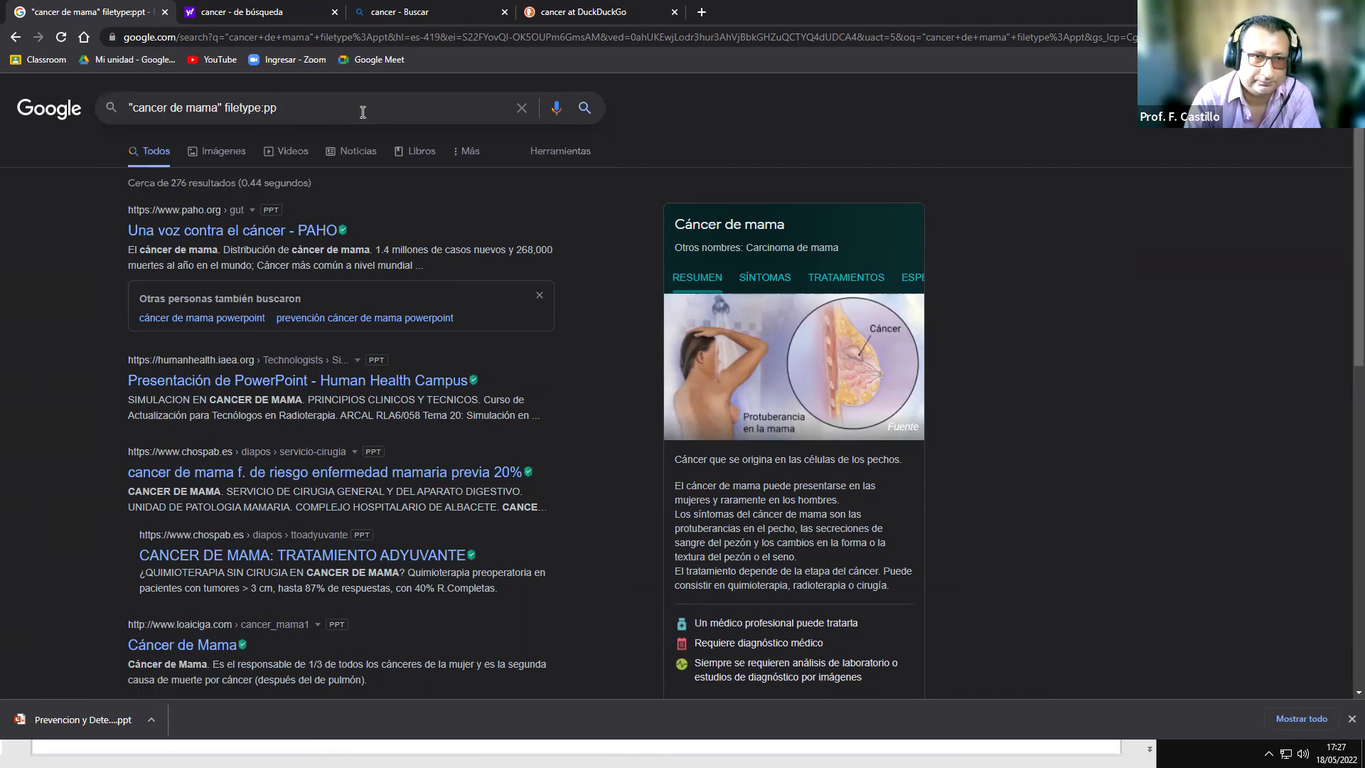
key(BackSpace)
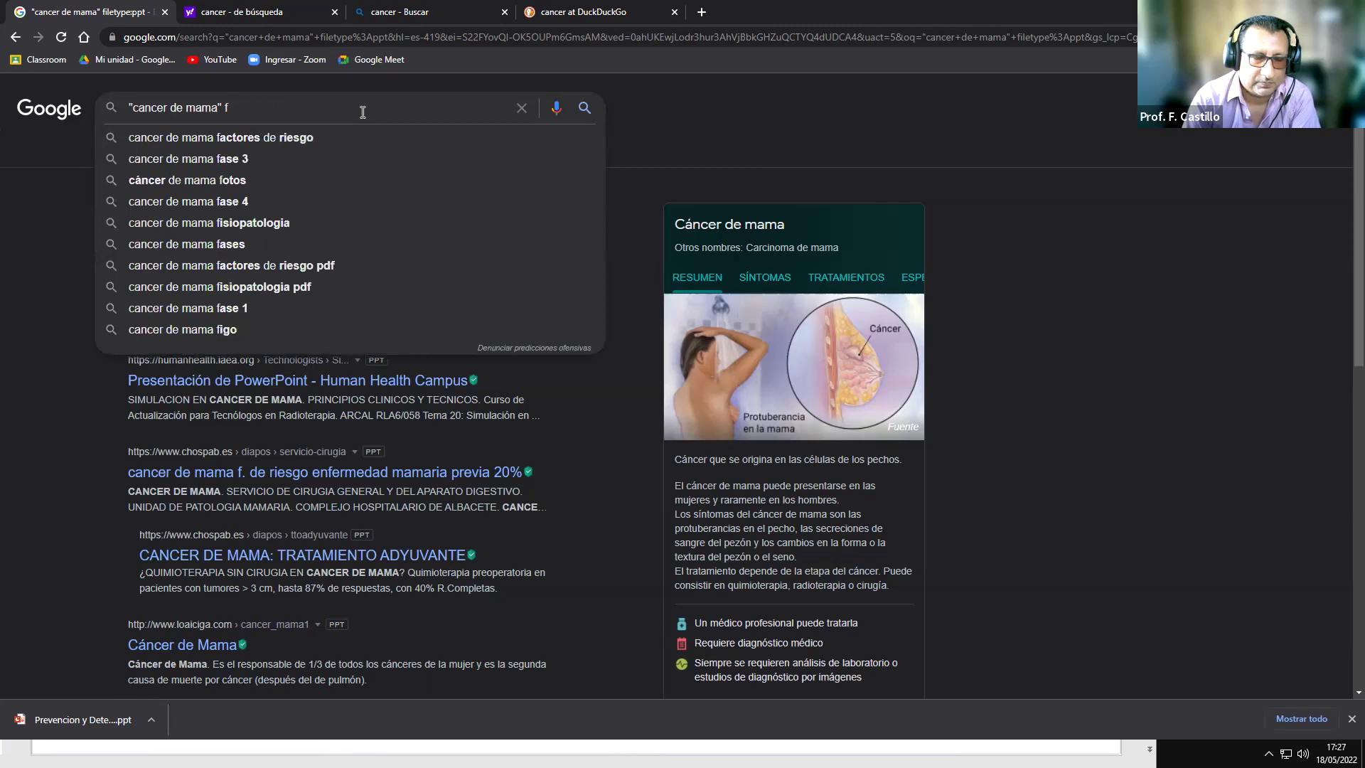
key(BackSpace)
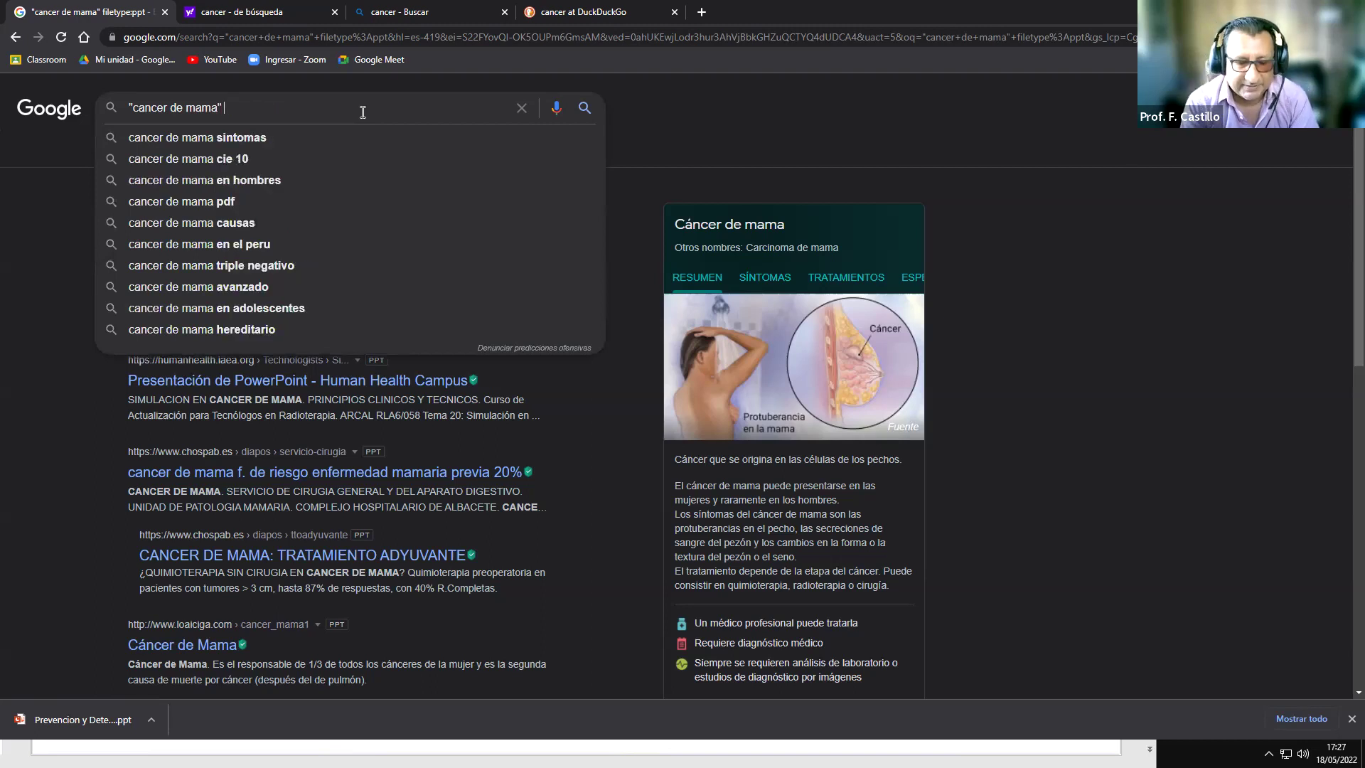
Step: Add the site:minsa.gob.pe operator after the quoted phrase "cancer de mama" and run the search
text(site:)
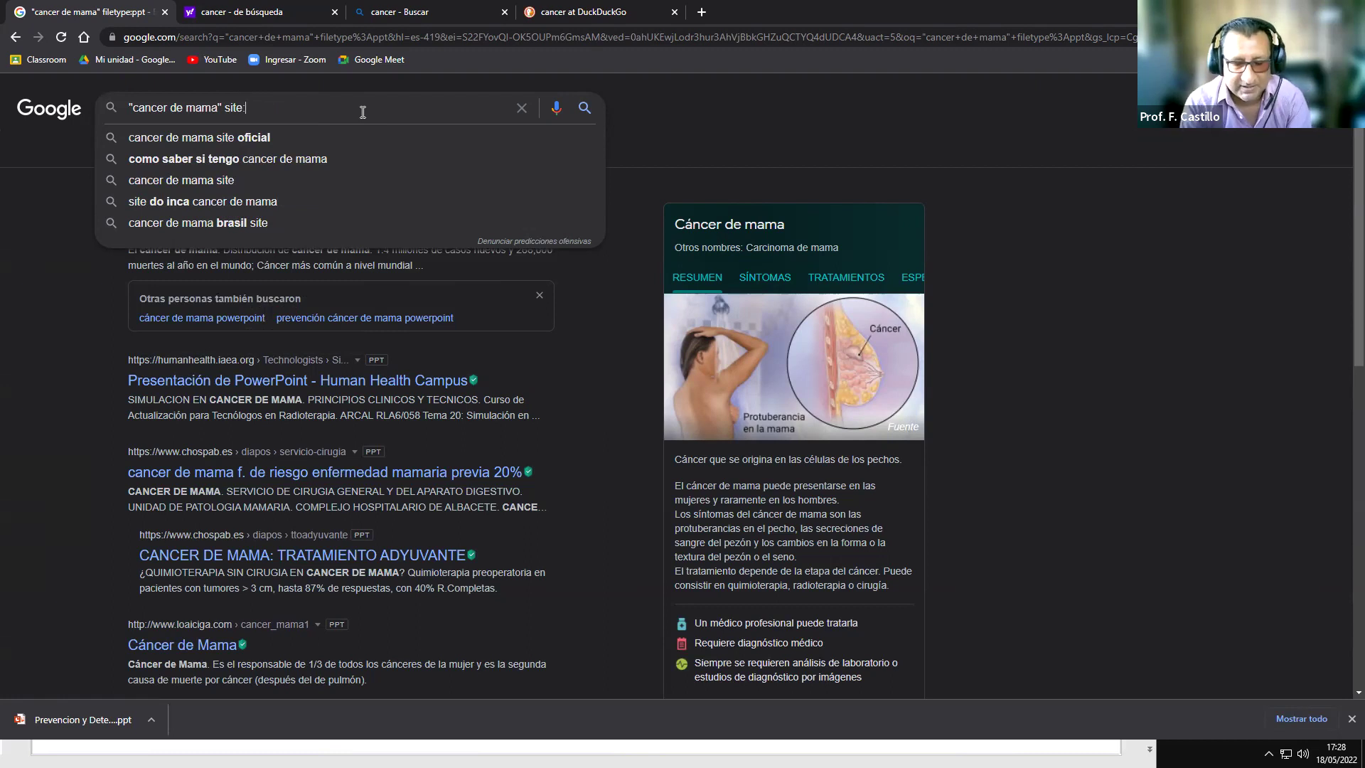
text(min)
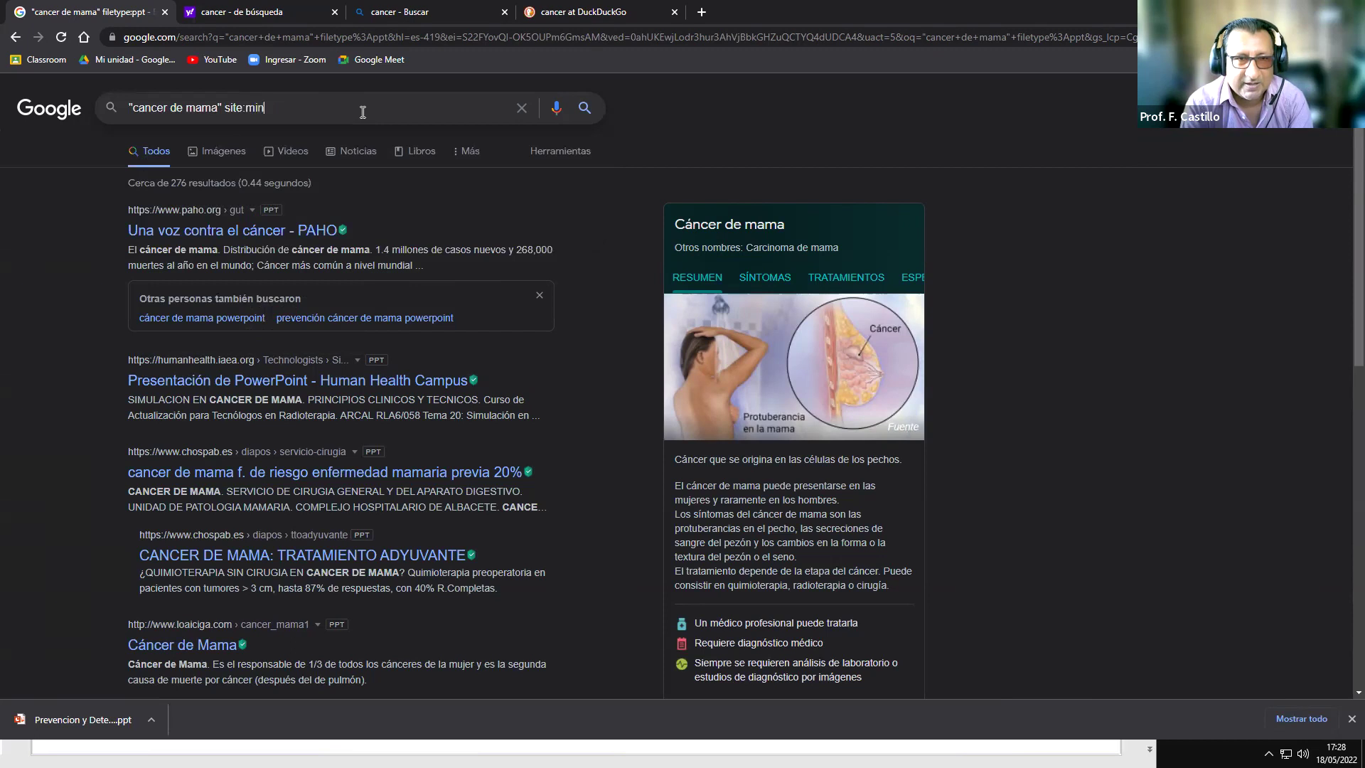
text(sa.gob)
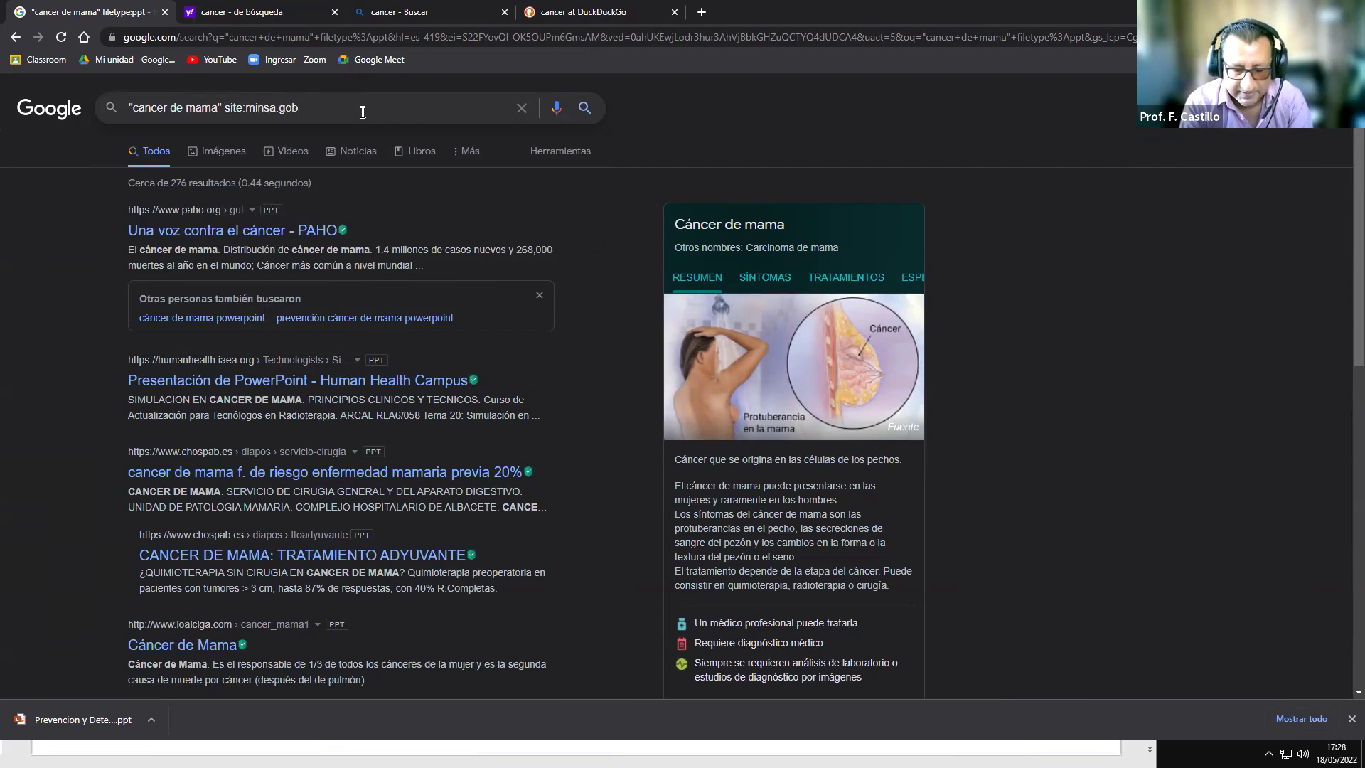
text(.pe)
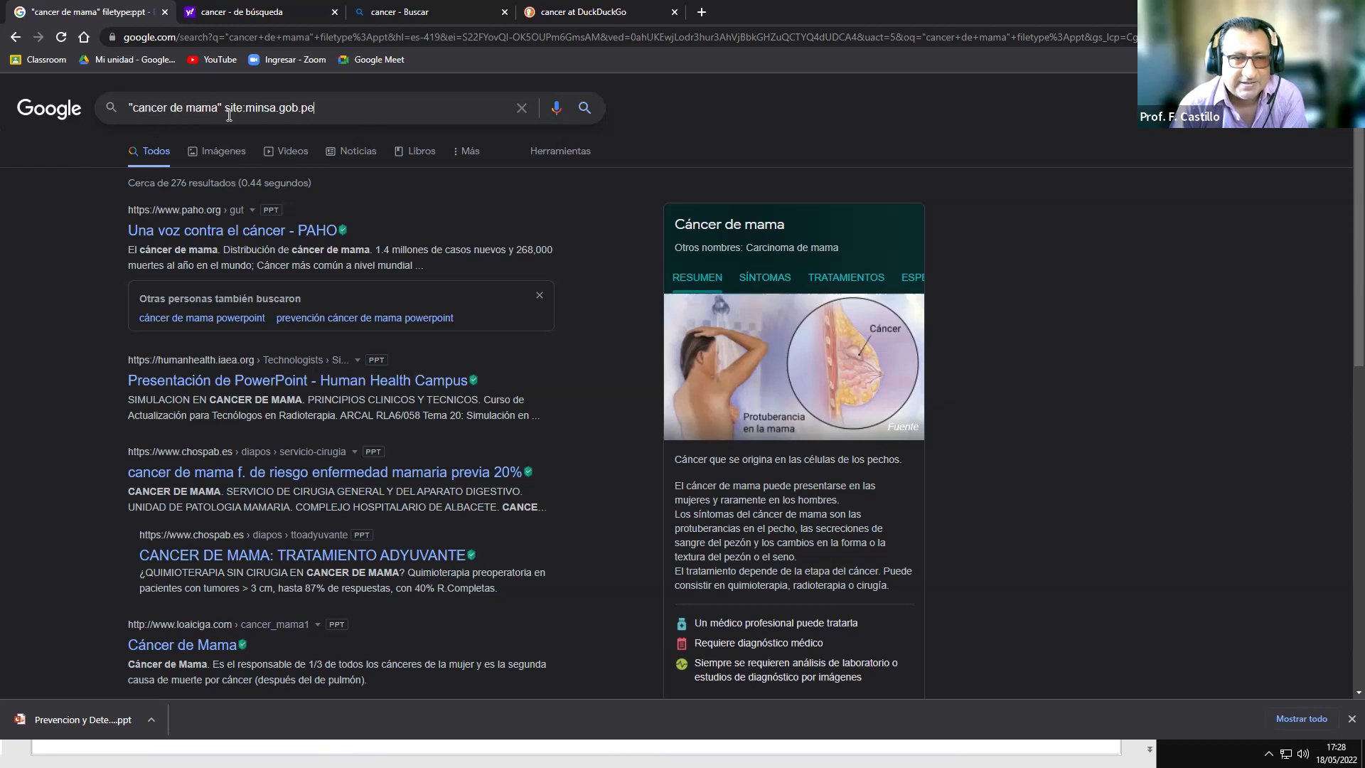
drag(226, 109, 244, 110)
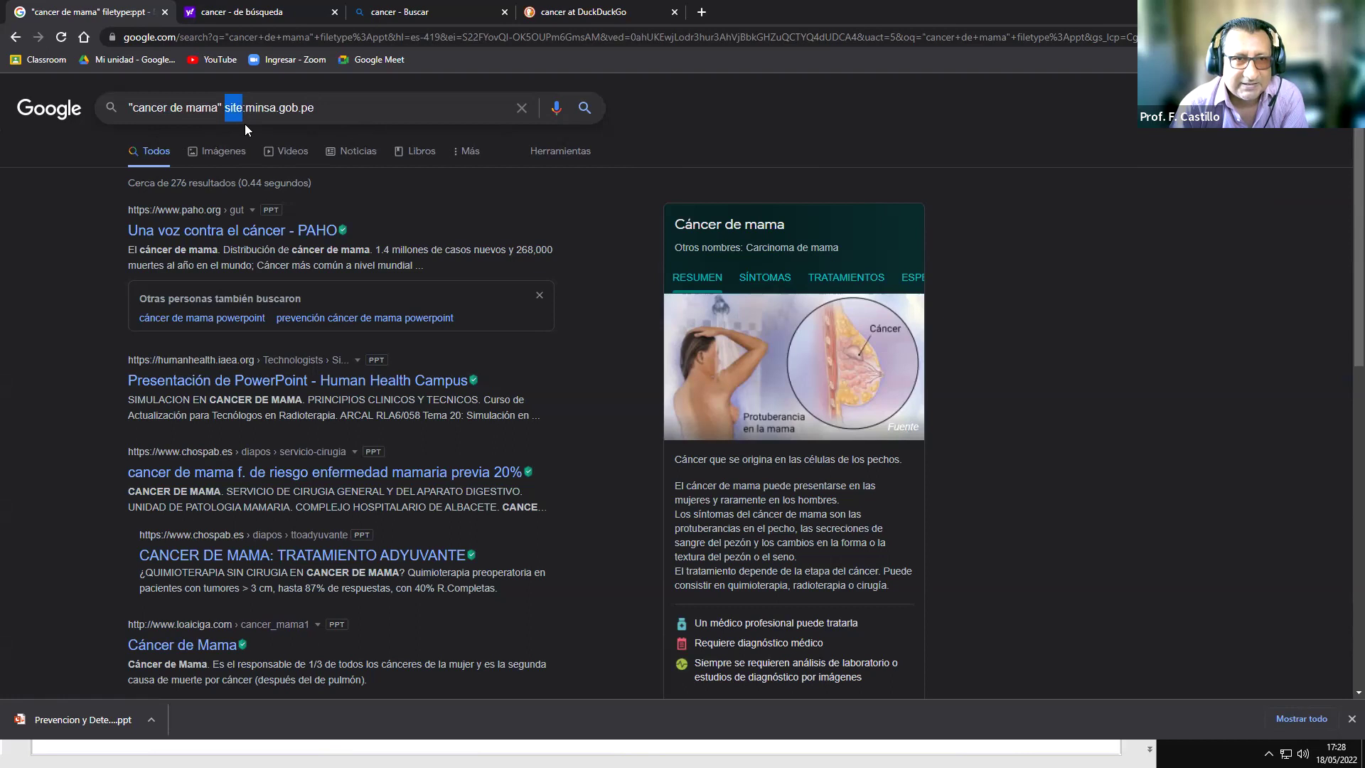
drag(315, 109, 246, 110)
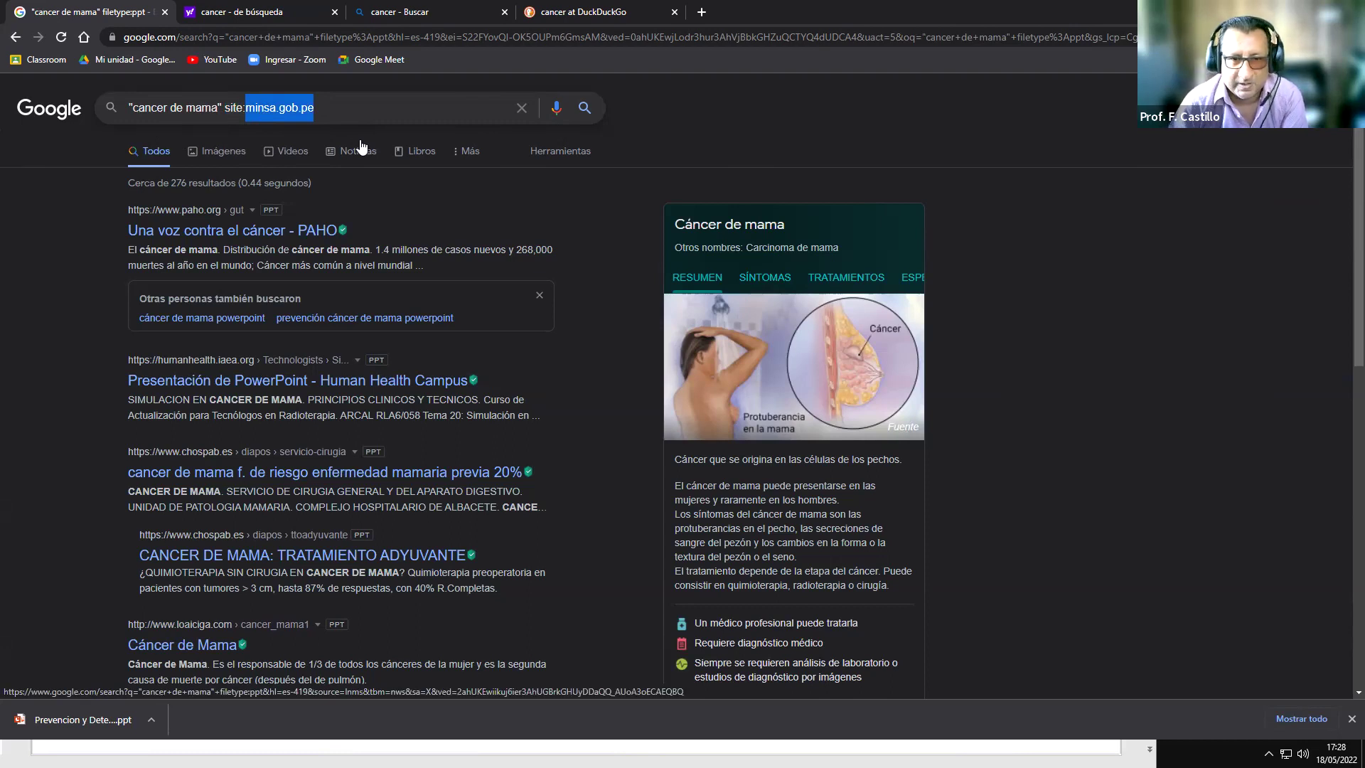
click(344, 110)
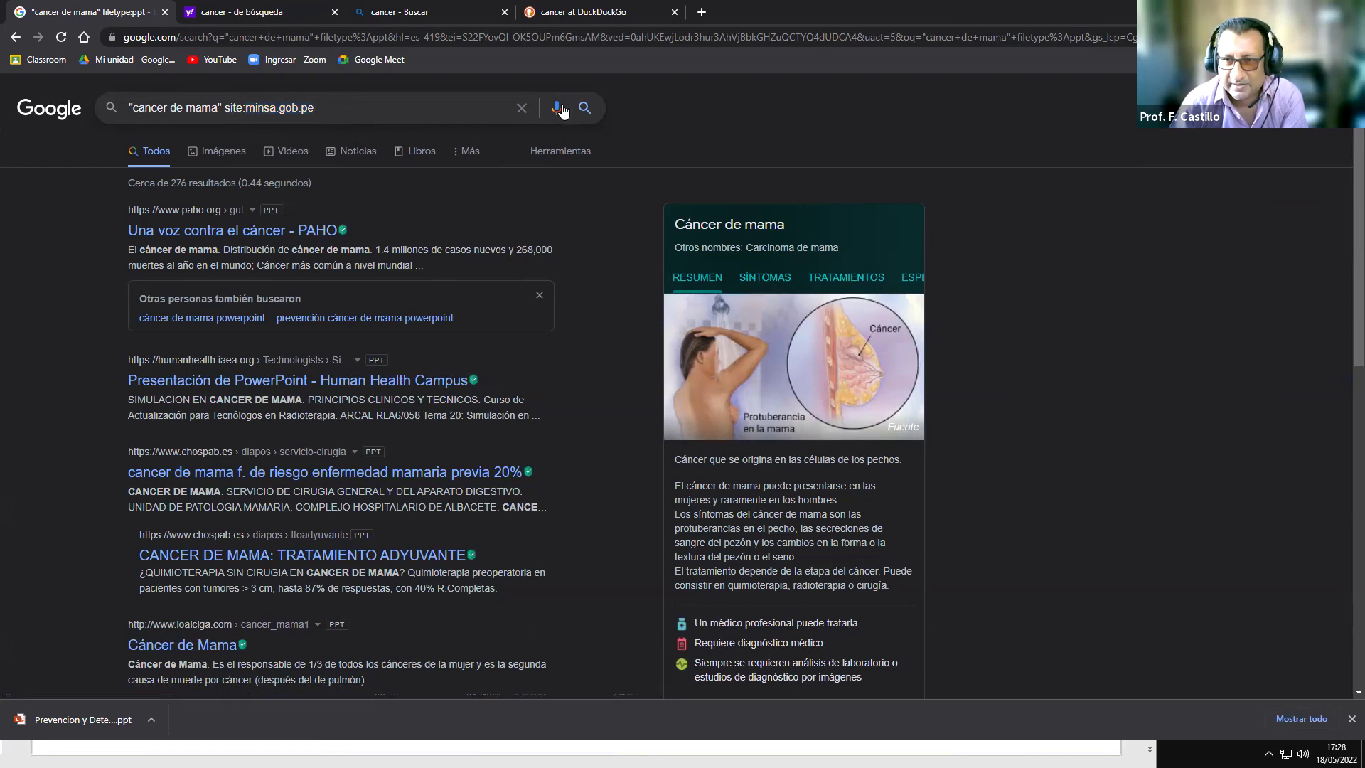
click(584, 110)
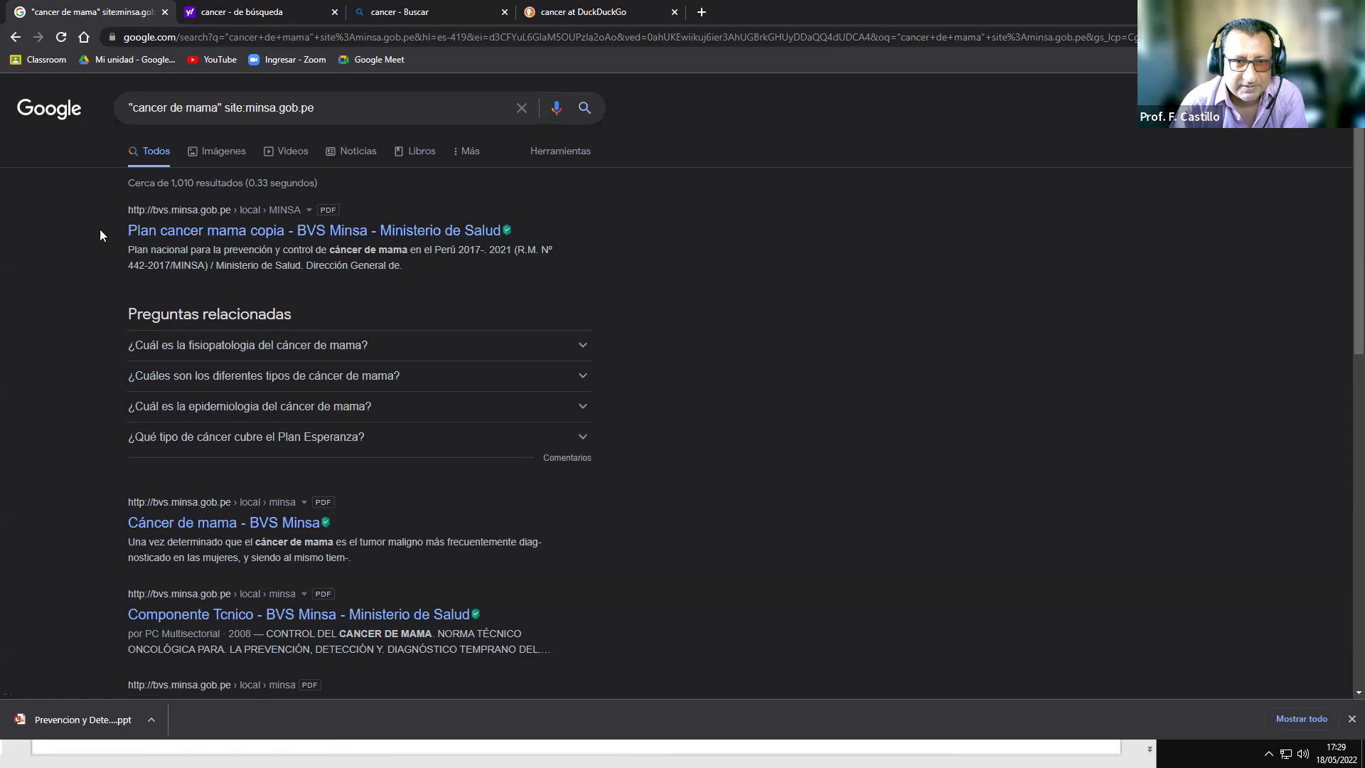
Step: Examine the search results for minsa.gob.pe sources and the phrase "cáncer de mama" in their descriptions
scroll(103, 252, down, 3)
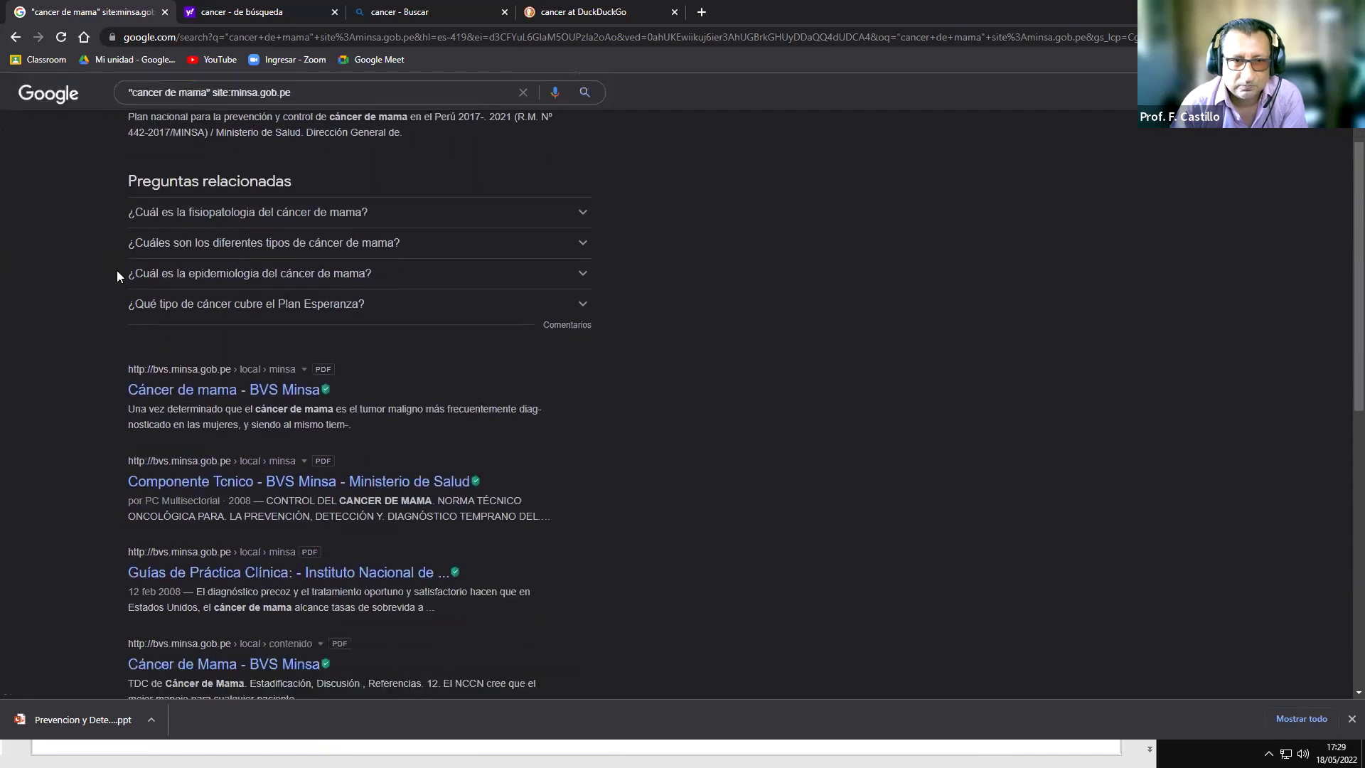
scroll(114, 277, down, 1)
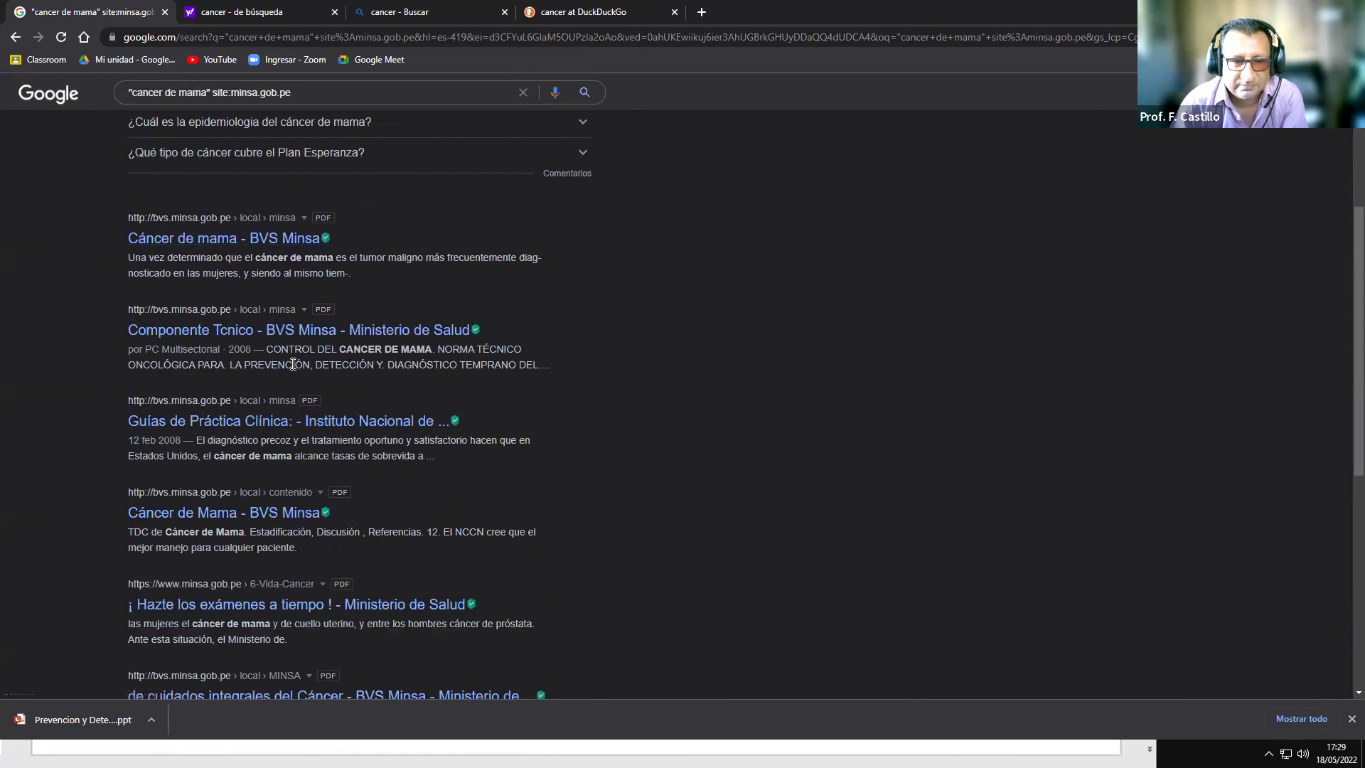
scroll(291, 362, down, 1)
drag(339, 277, 431, 278)
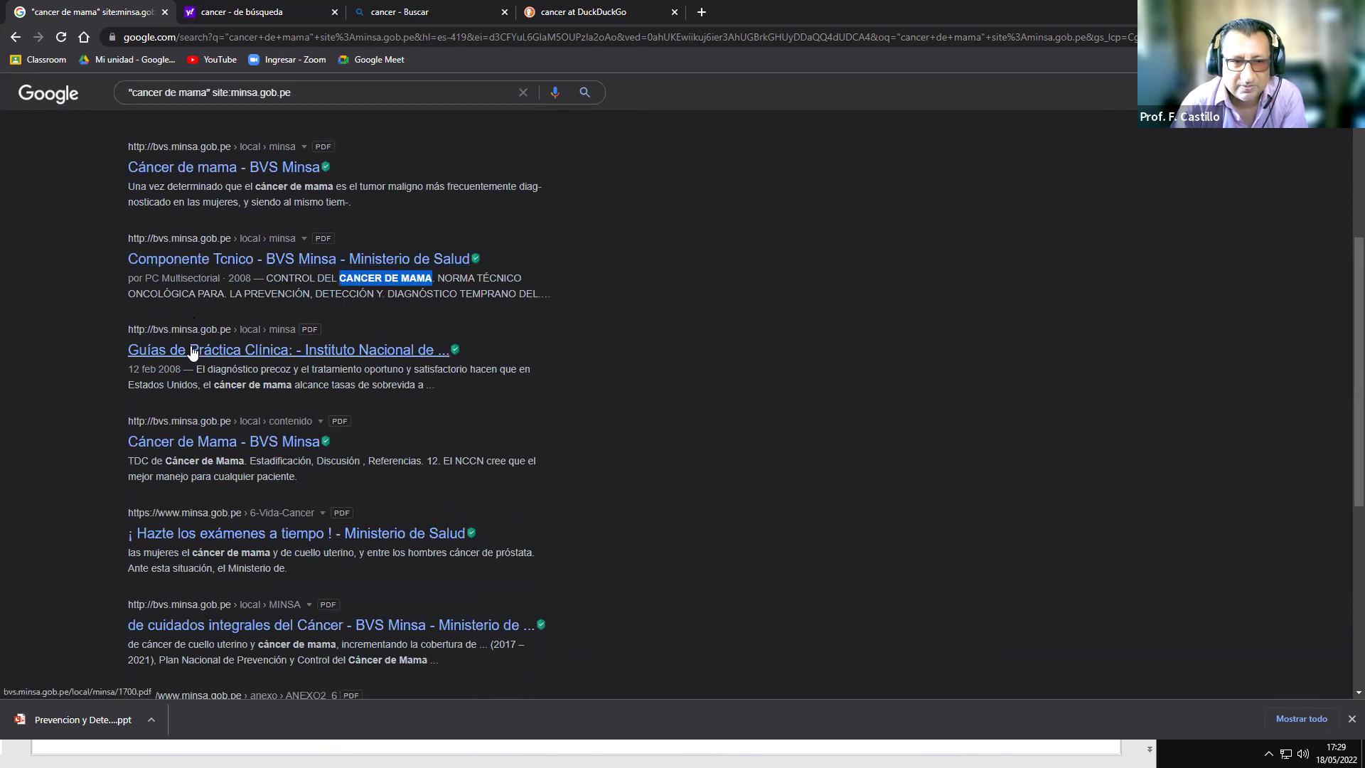
scroll(189, 350, down, 2)
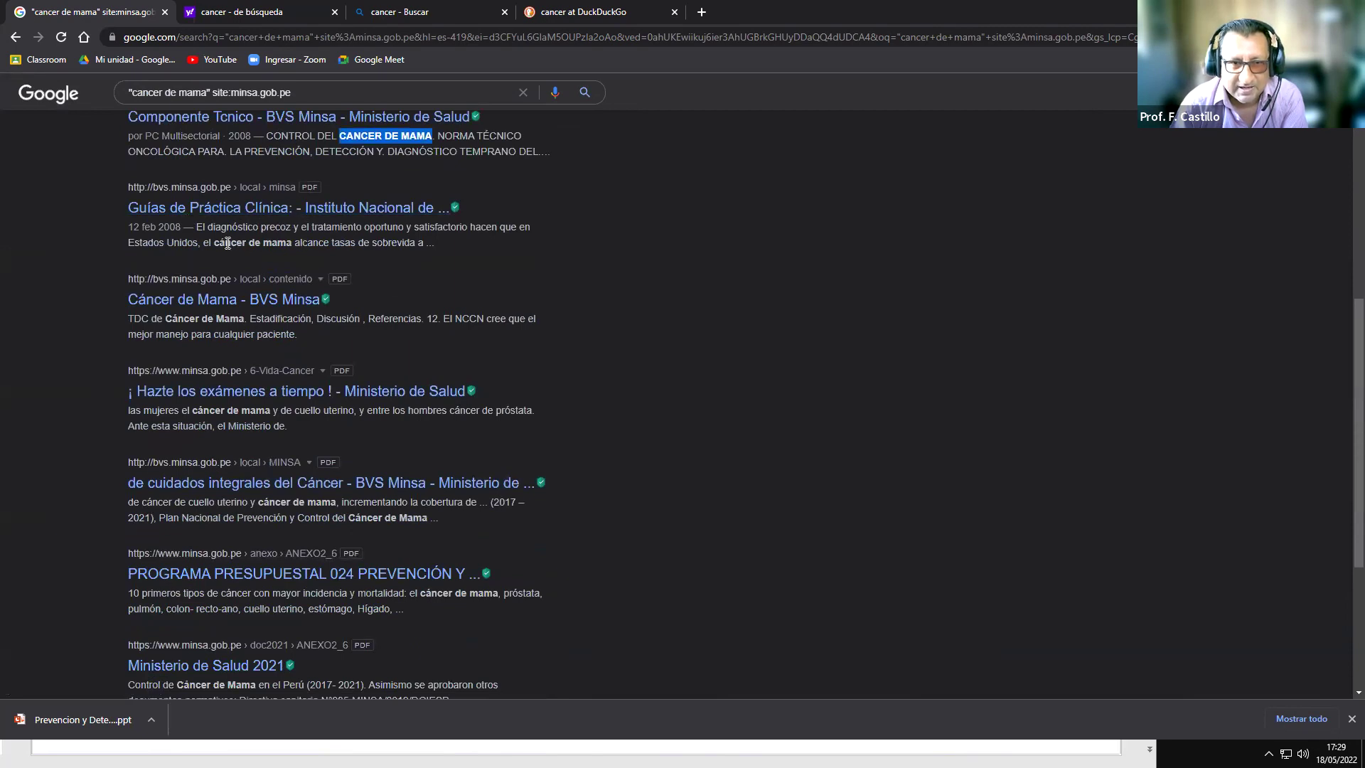
drag(214, 244, 296, 238)
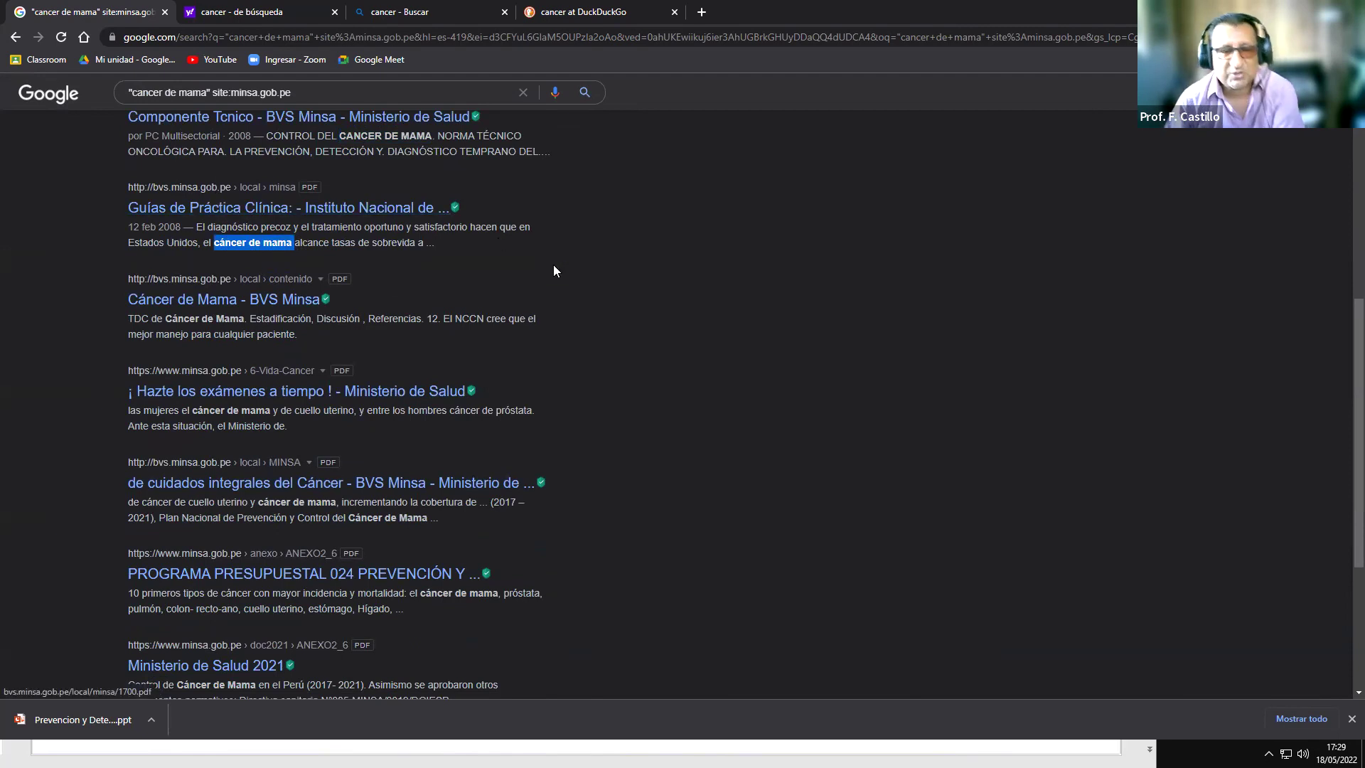
scroll(553, 264, up, 6)
scroll(553, 273, up, 1)
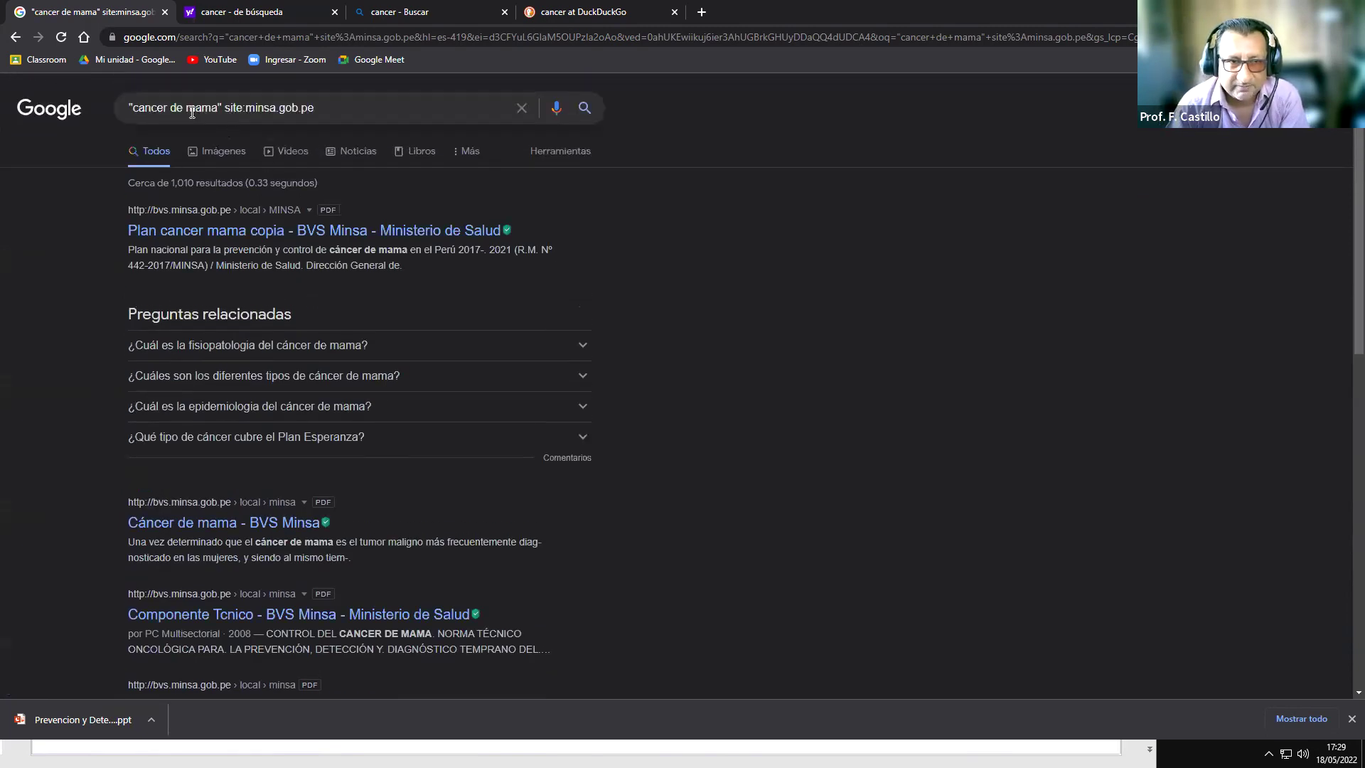
Step: Highlight the quoted phrase and the site operator in the query, and select the whole query text
drag(220, 101, 127, 106)
drag(225, 107, 317, 107)
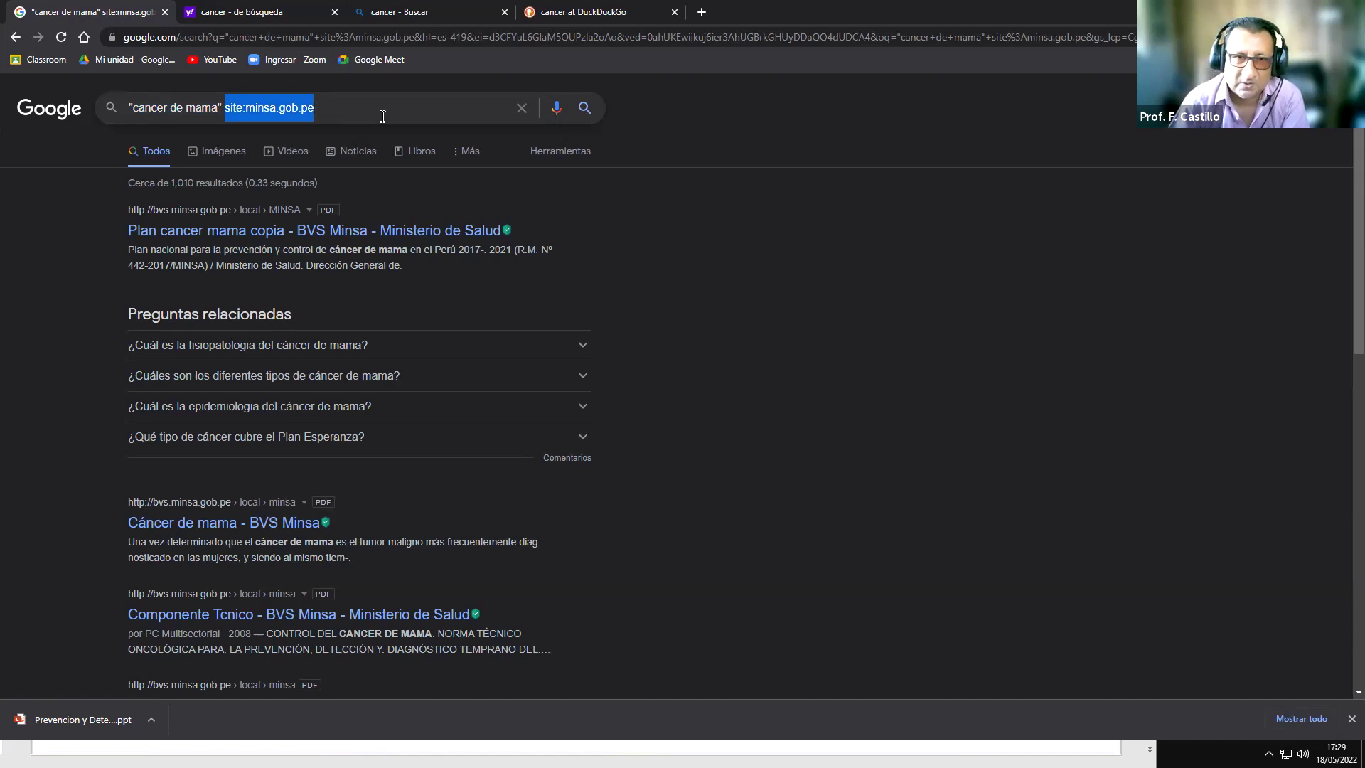
click(329, 116)
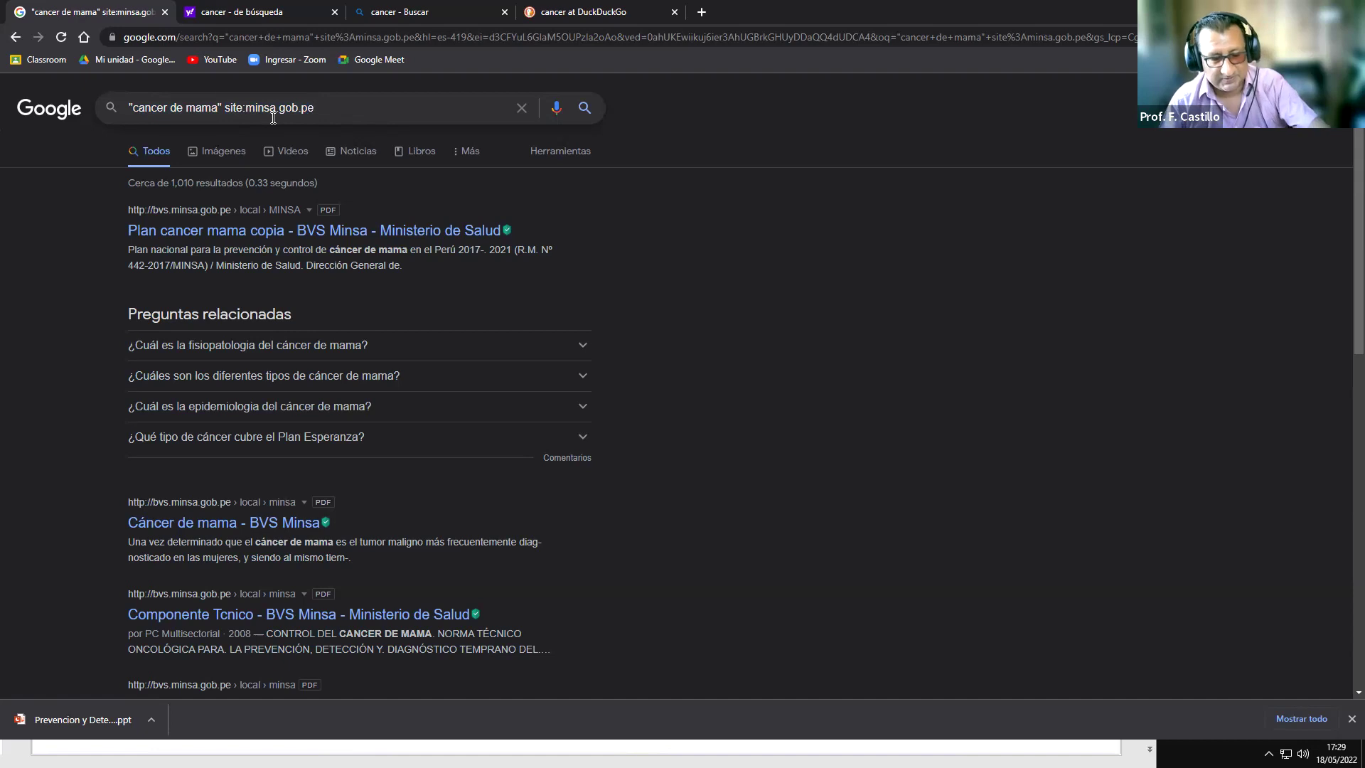
drag(322, 108, 130, 106)
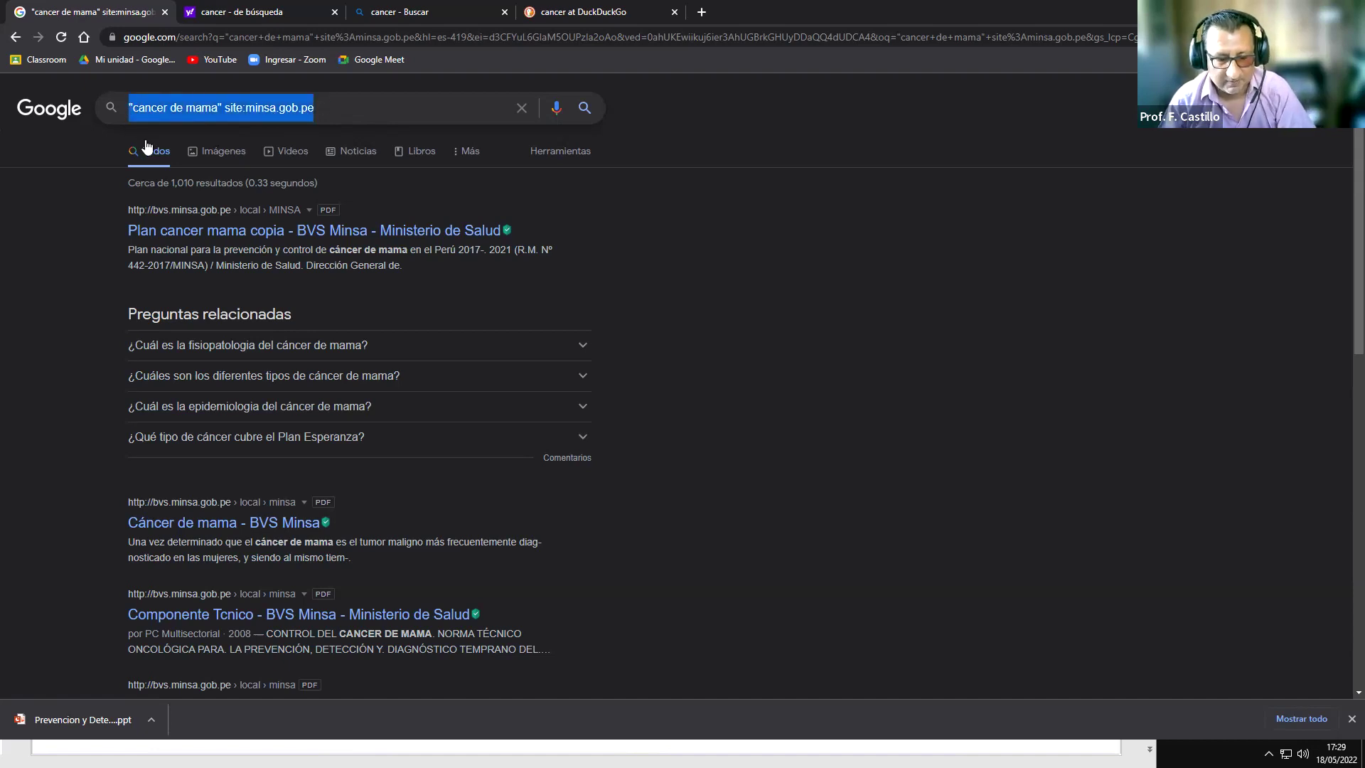